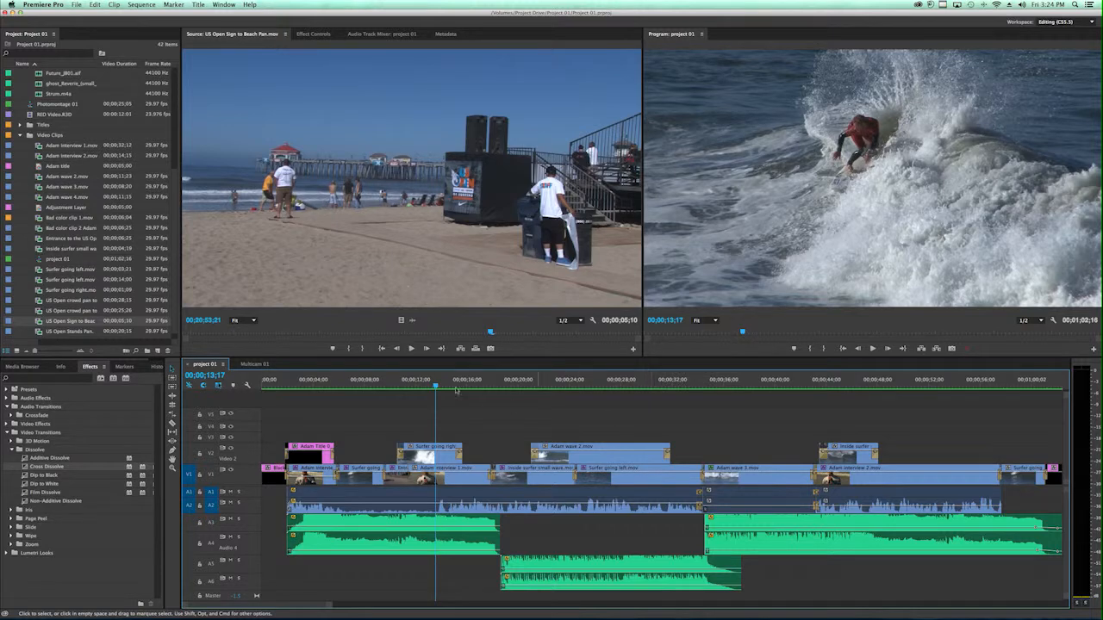
Open the media export settings for the project 01 sequence.
left_click(77, 4)
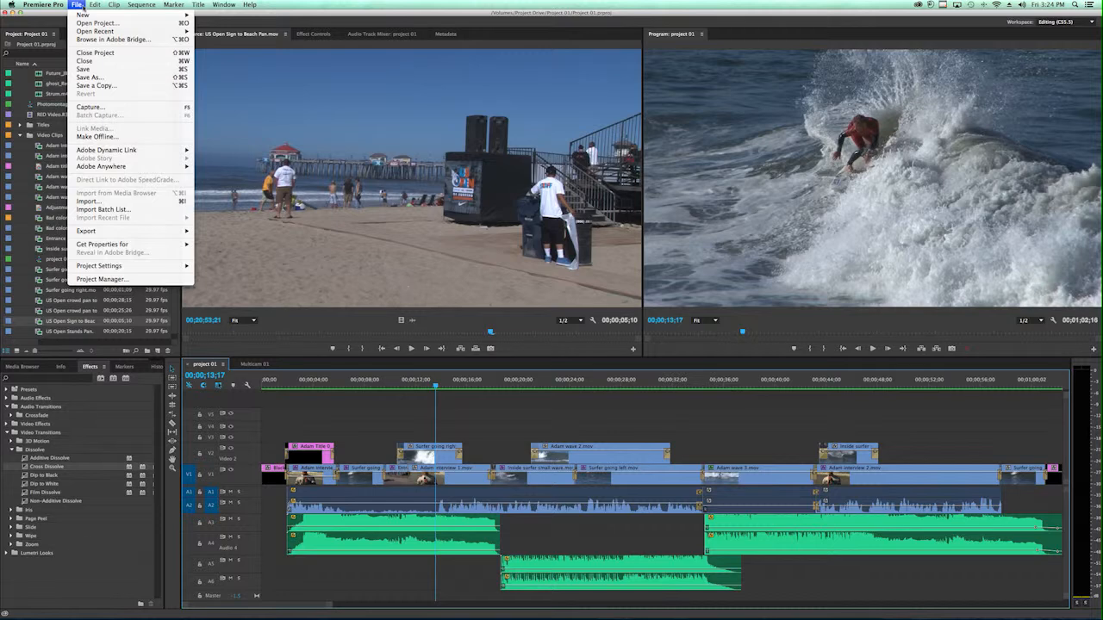
mouse_move(138, 235)
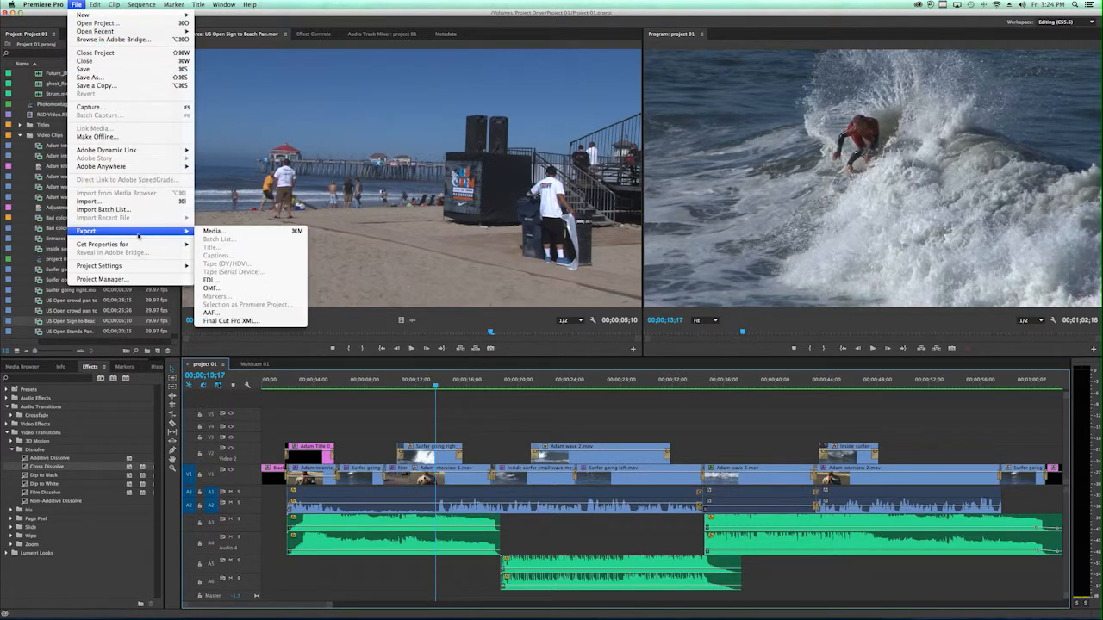
left_click(238, 233)
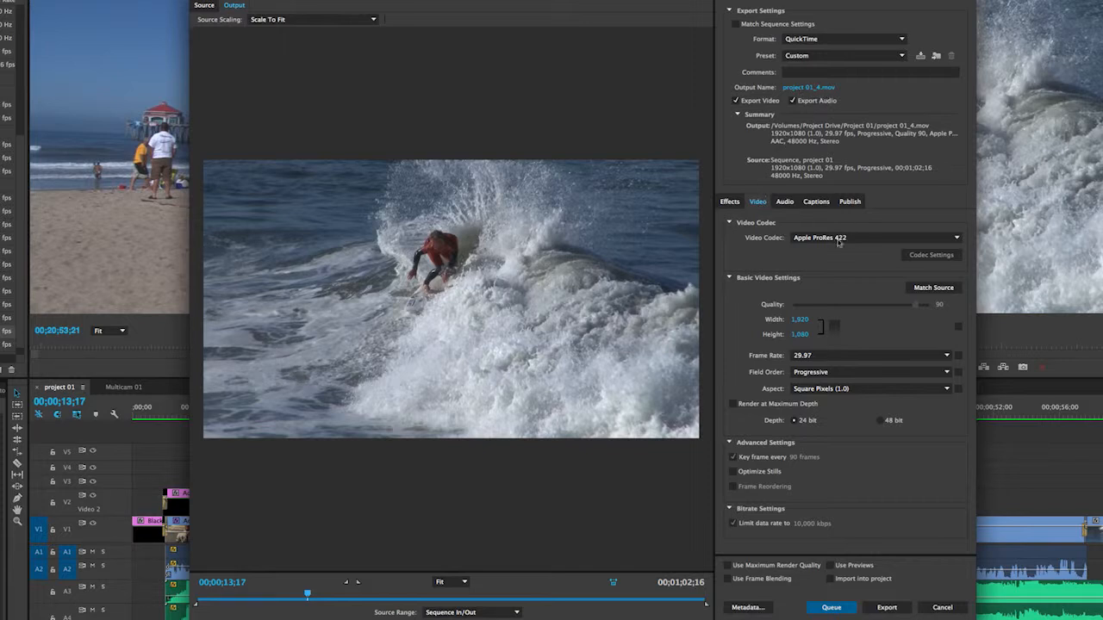
Review the QuickTime export's video codec and audio settings, and send the export to the encoding queue.
left_click(955, 240)
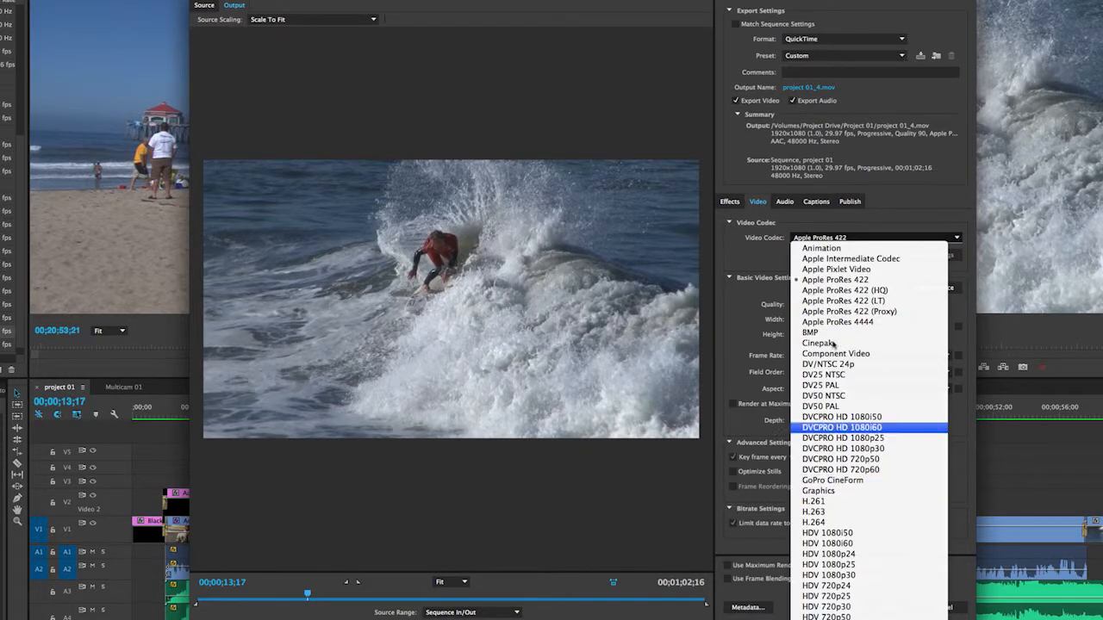
left_click(884, 205)
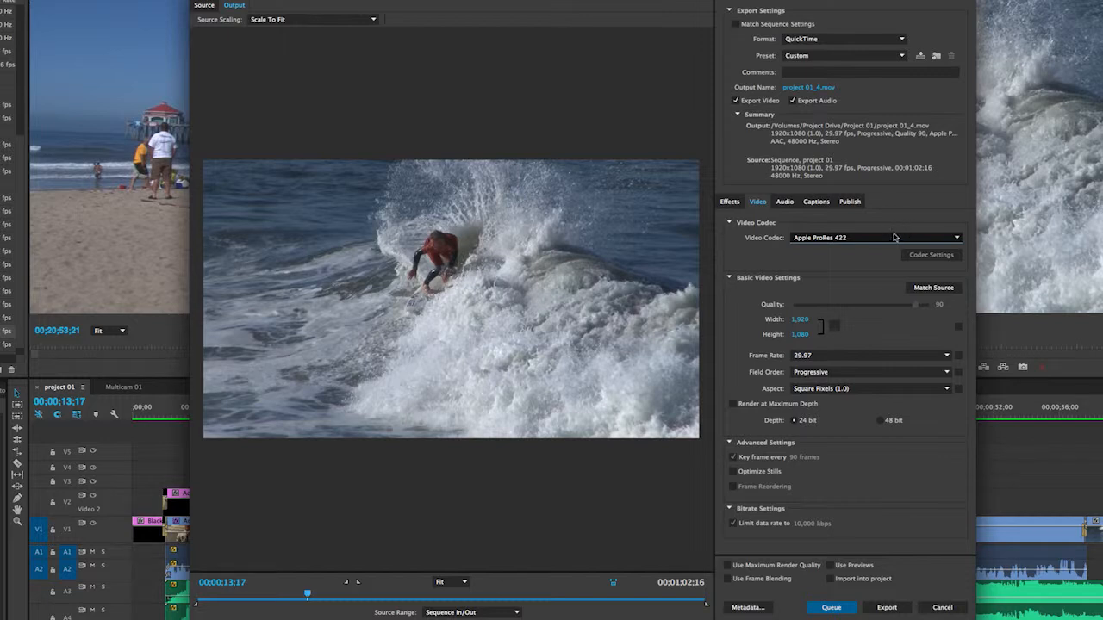
left_click(789, 204)
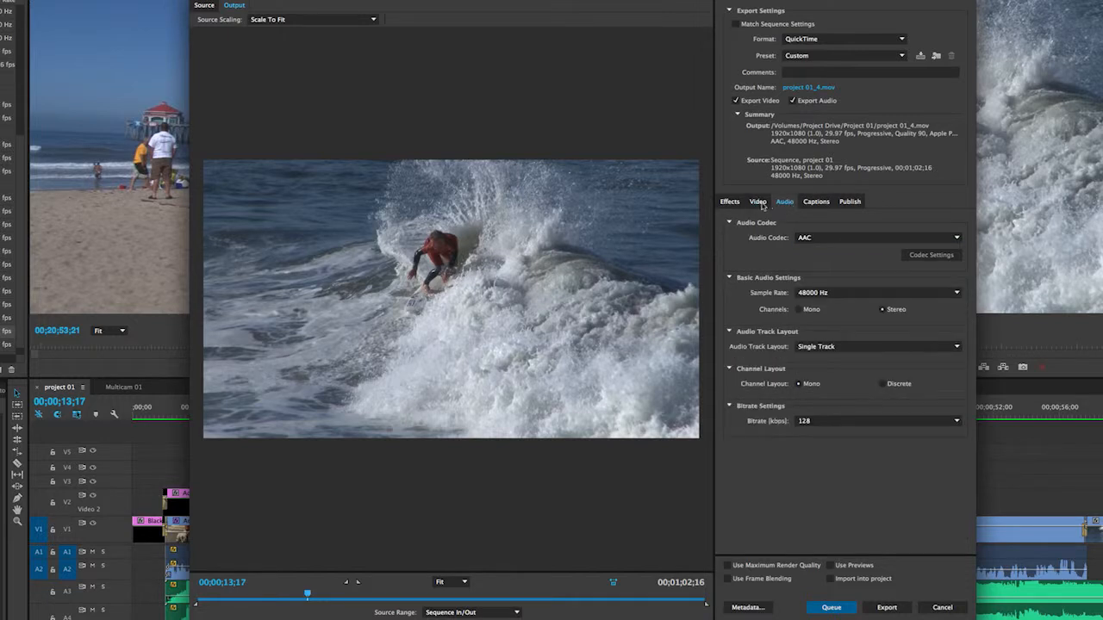
left_click(760, 204)
left_click(785, 203)
left_click(758, 203)
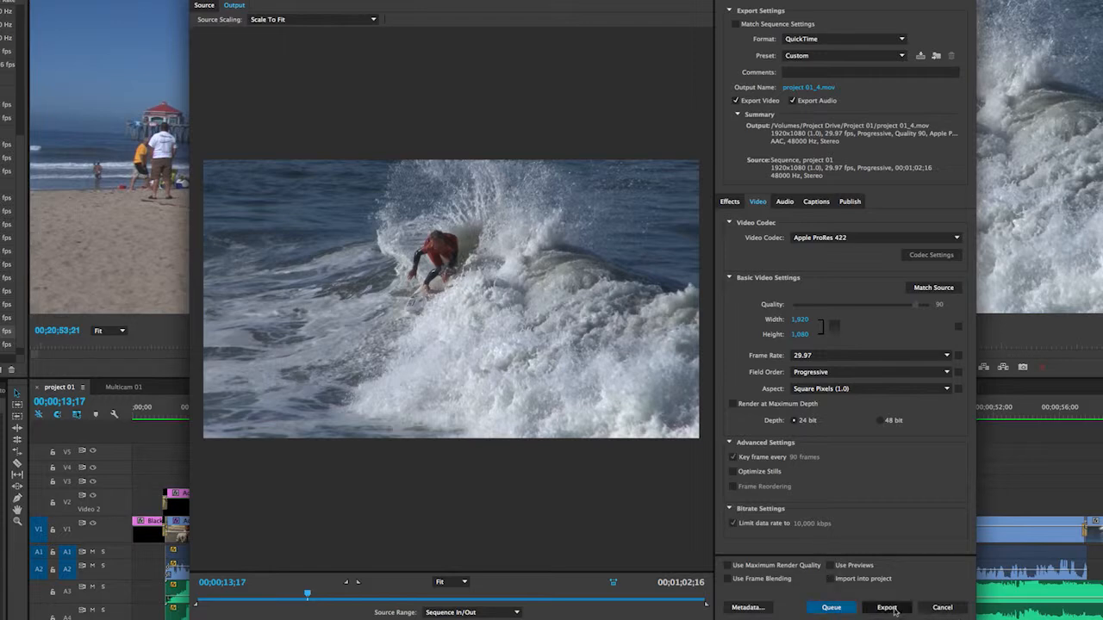
left_click(848, 609)
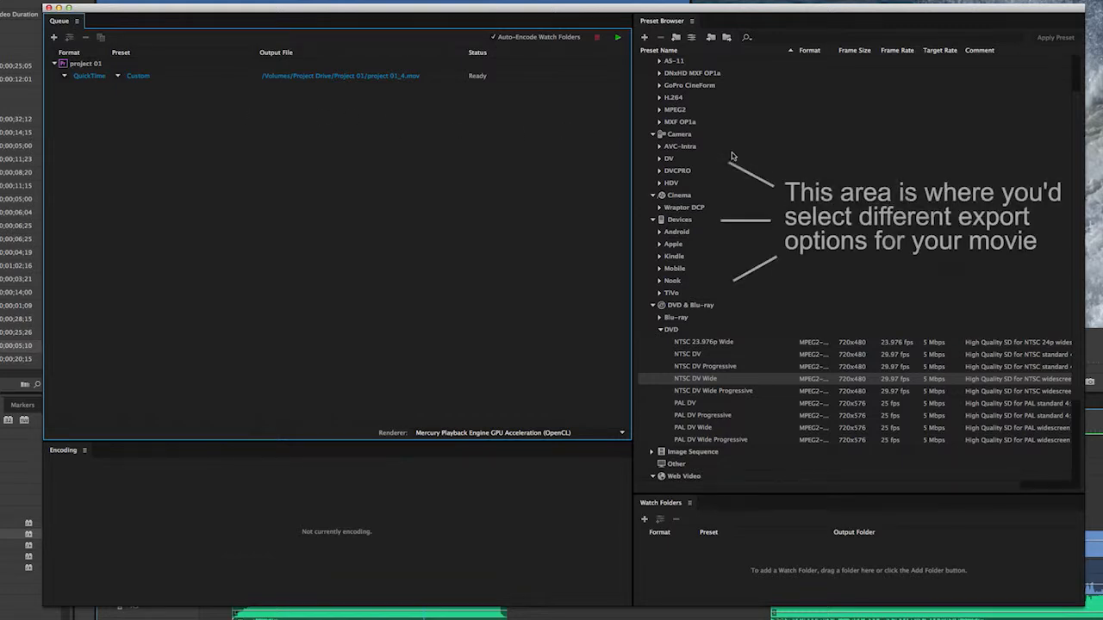
Add another output of project 01 to the queue using the YouTube 1080p HD preset.
left_click(652, 305)
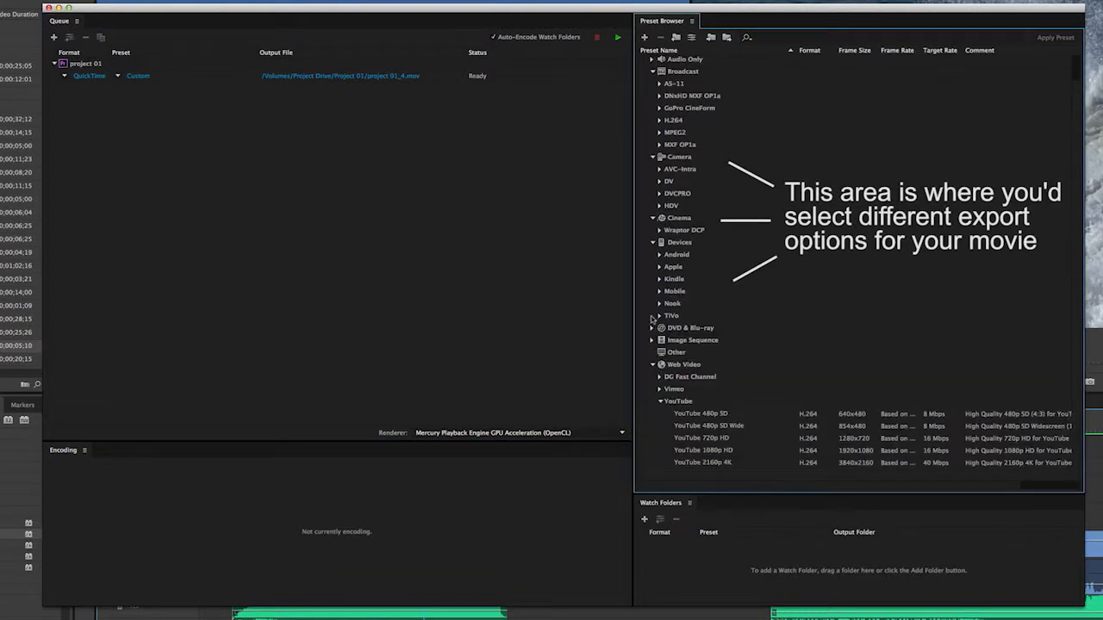
left_click(653, 365)
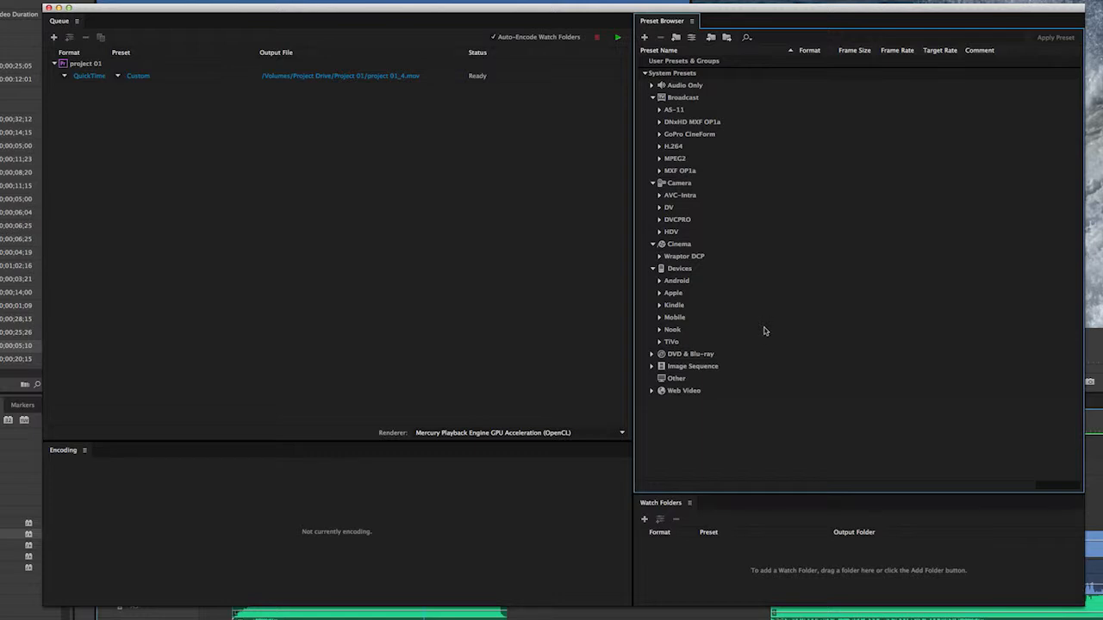
left_click(652, 392)
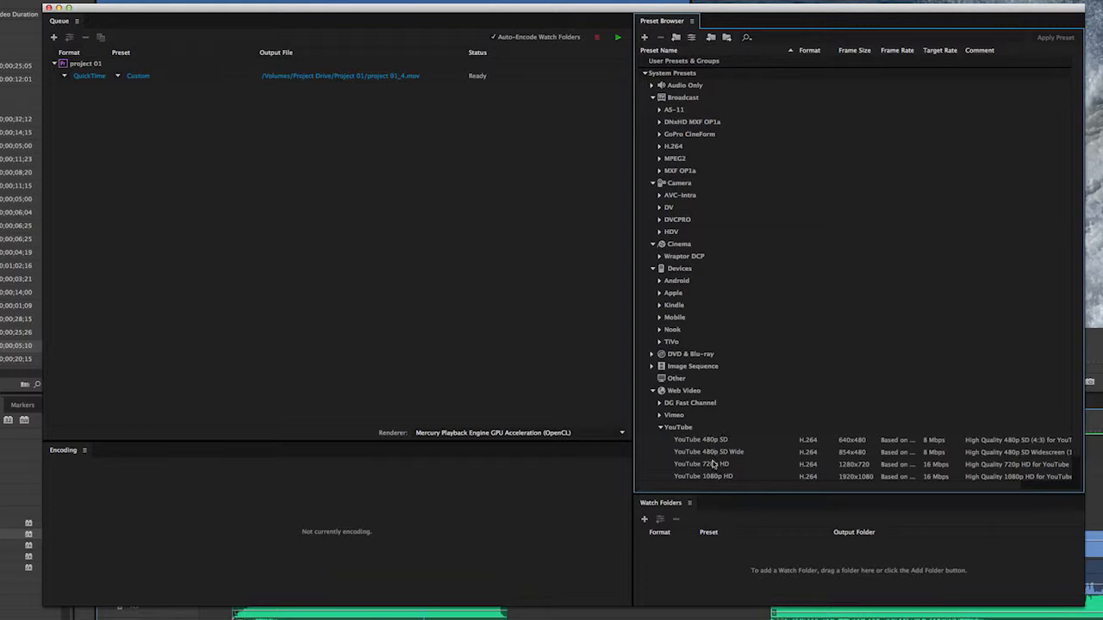
mouse_move(712, 468)
left_click(696, 478)
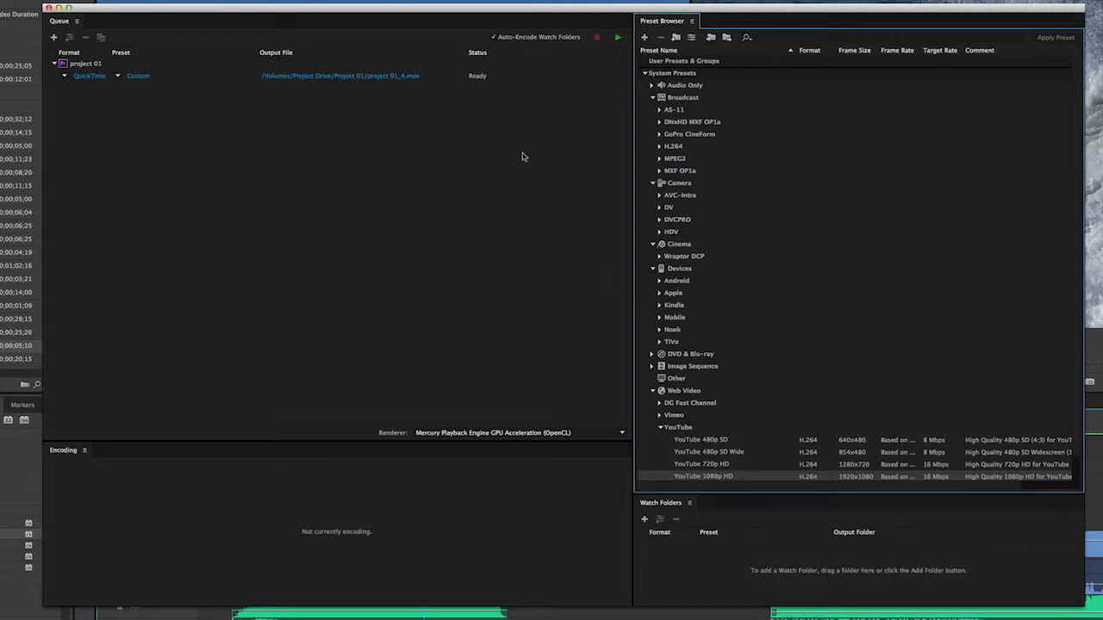
left_click(515, 78)
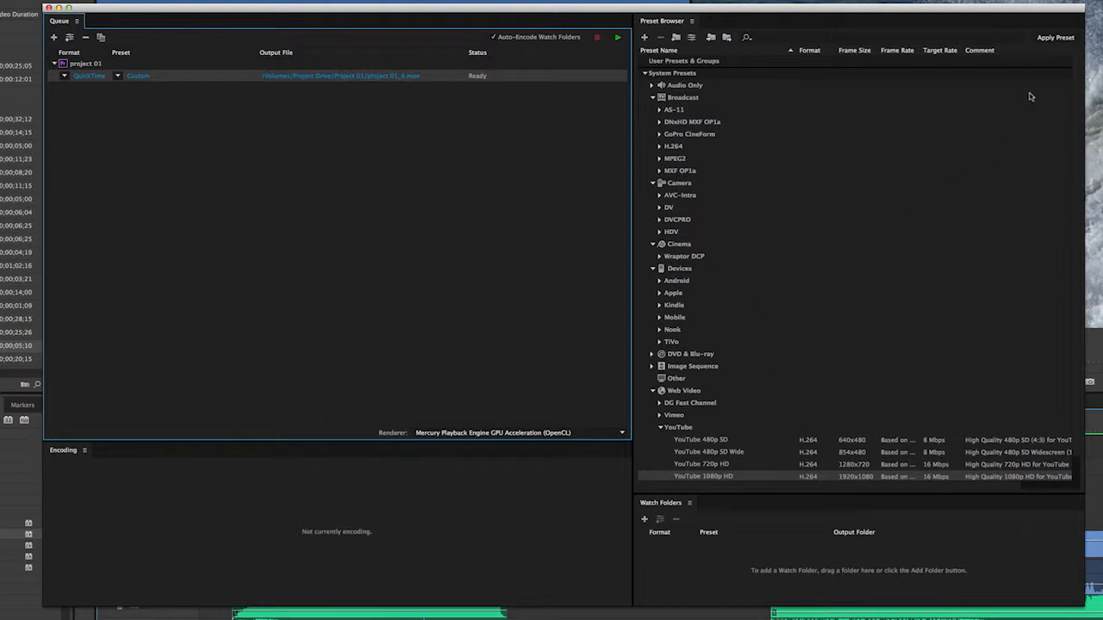
left_click(1068, 39)
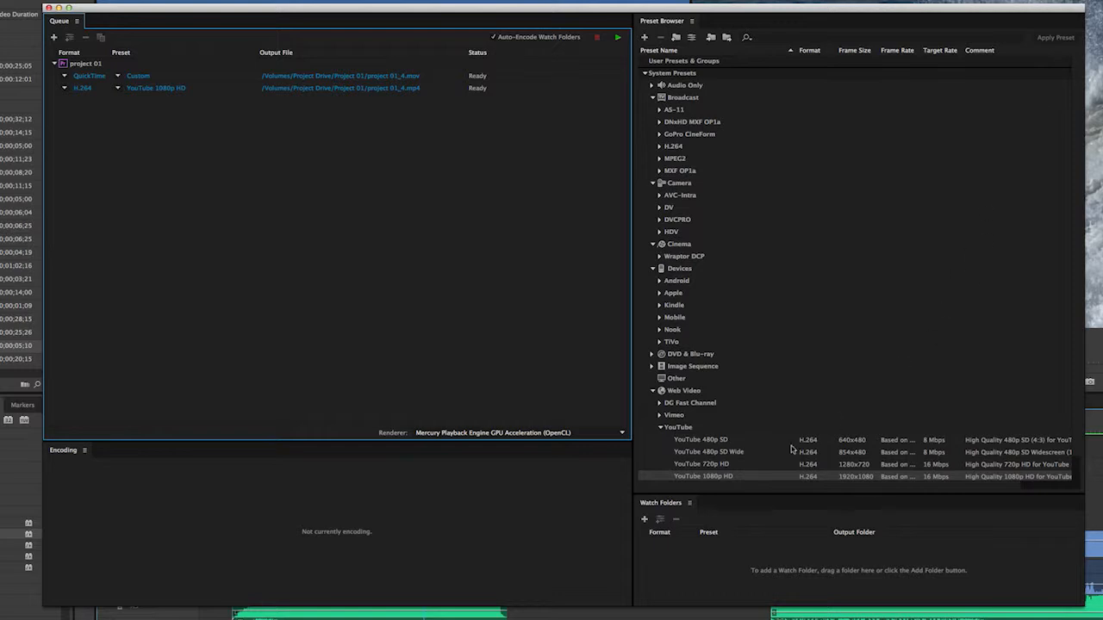
Add a DVD output of project 01 to the queue using the NTSC DV Wide Progressive preset.
mouse_move(728, 465)
left_click(652, 354)
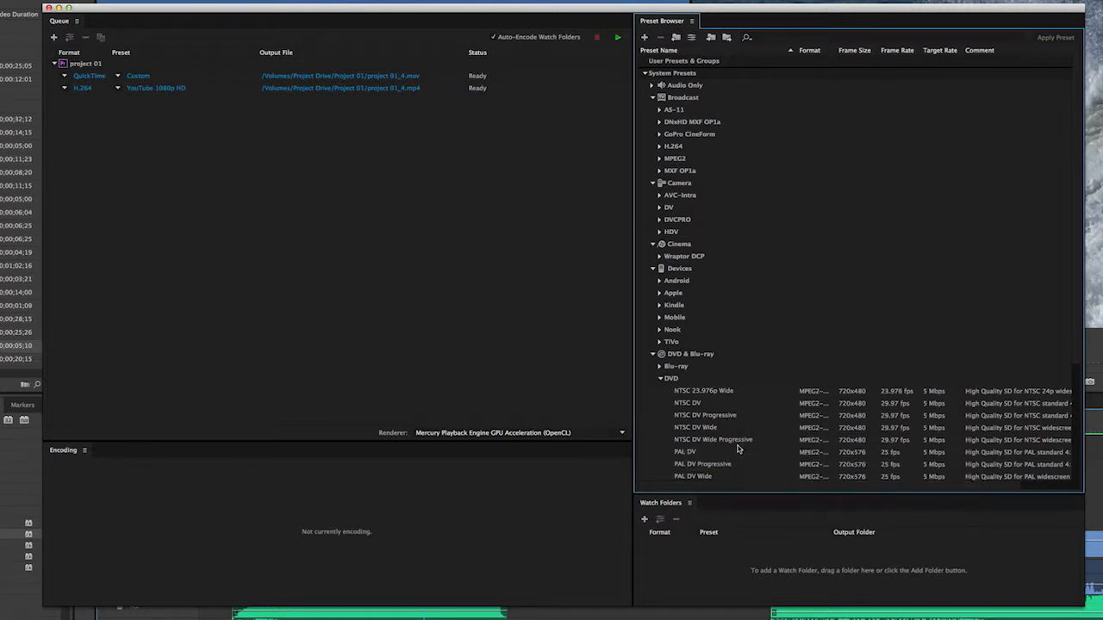
left_click(710, 443)
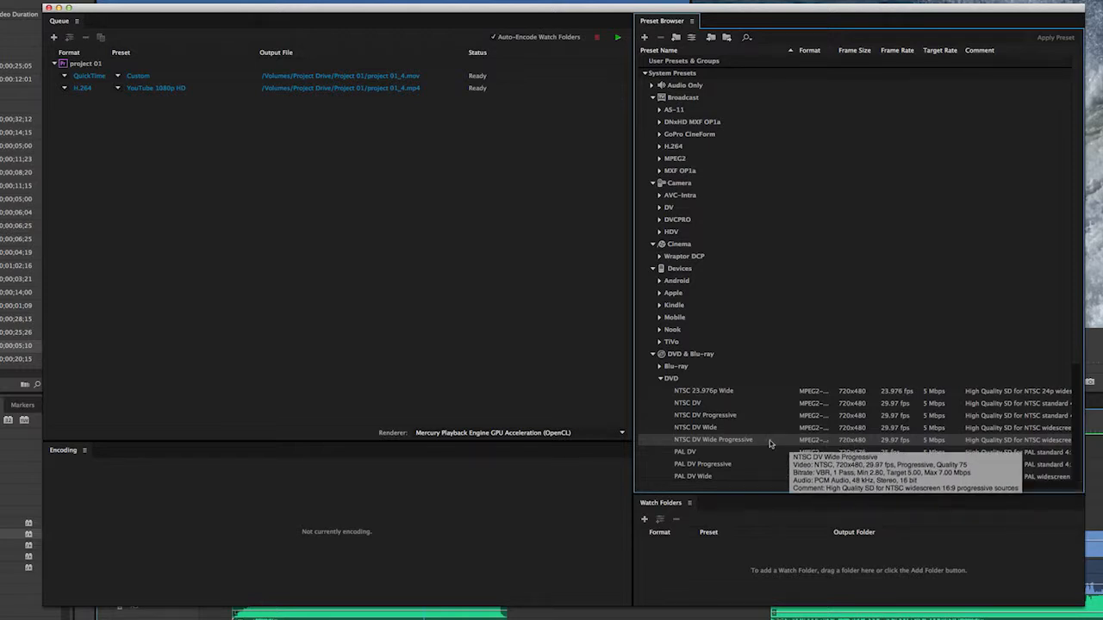
left_click(510, 78)
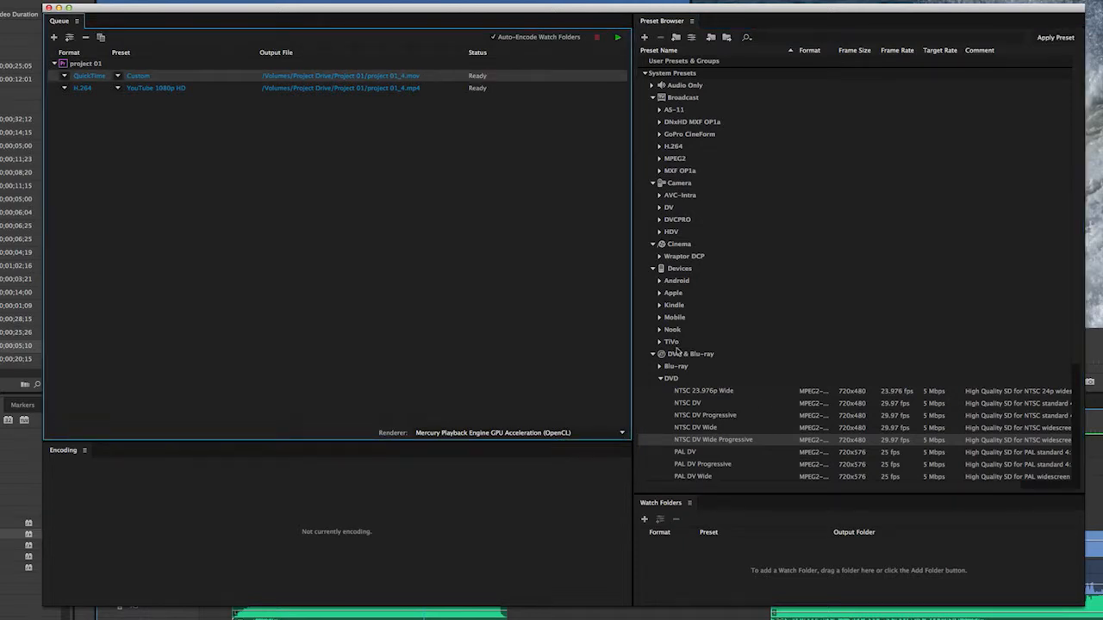
left_click(1062, 40)
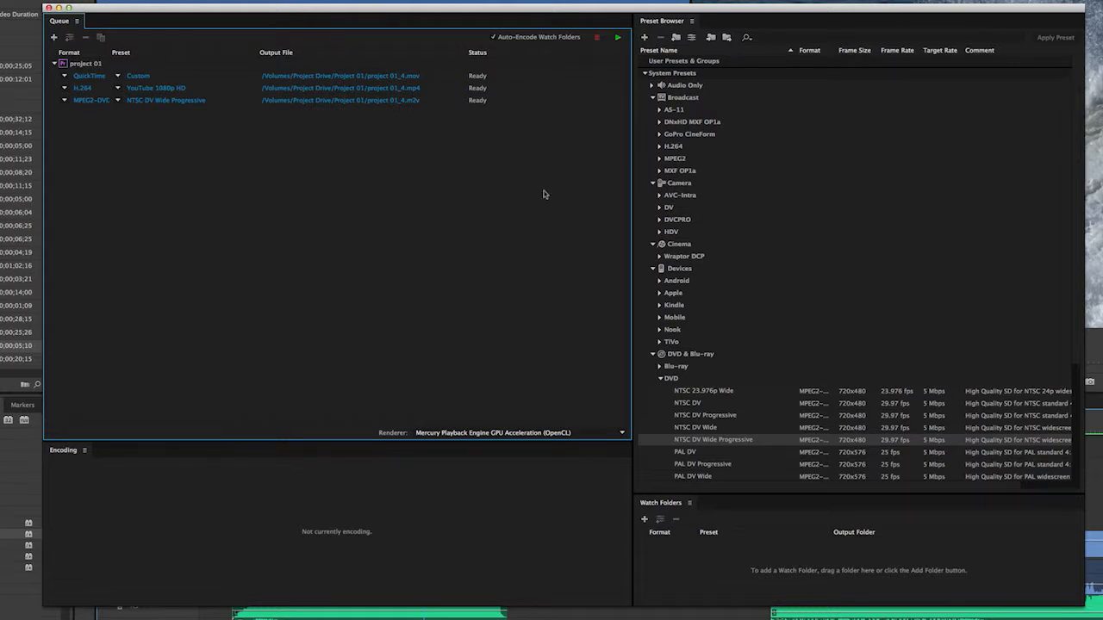
Add an output of project 01 to the queue using the HD 720p 29.97 preset from the Broadcast H.264 group.
left_click(659, 147)
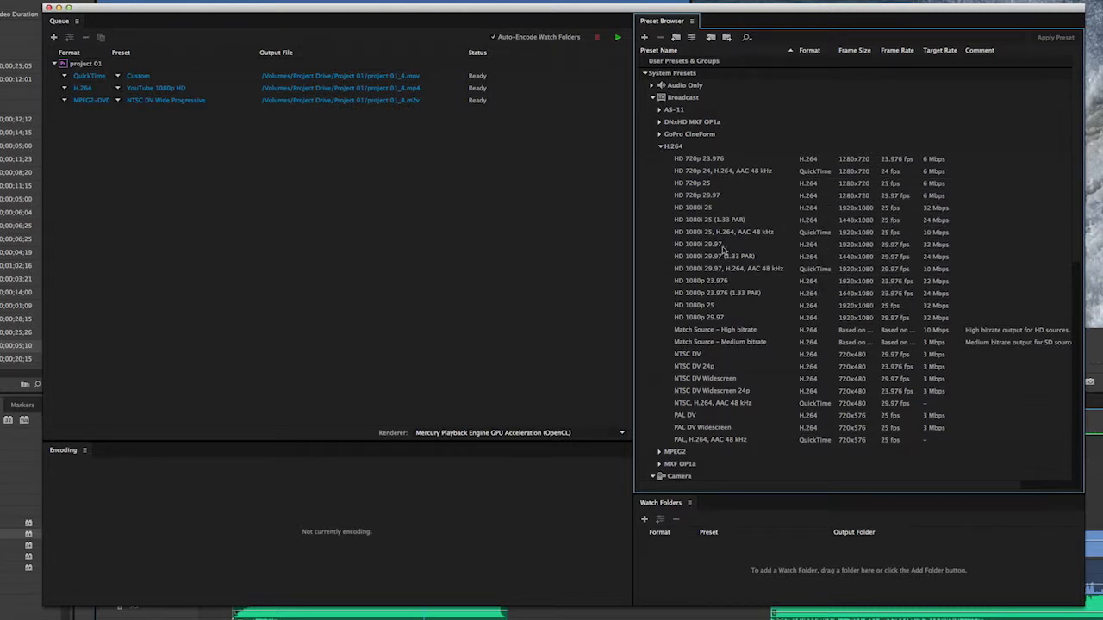
left_click(705, 312)
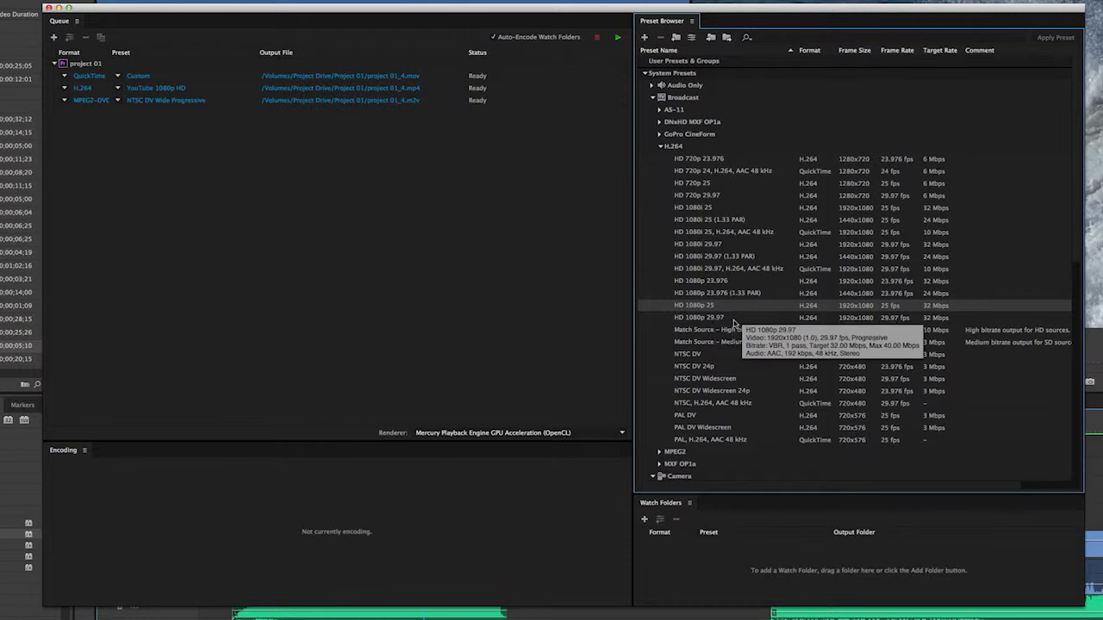
left_click(737, 319)
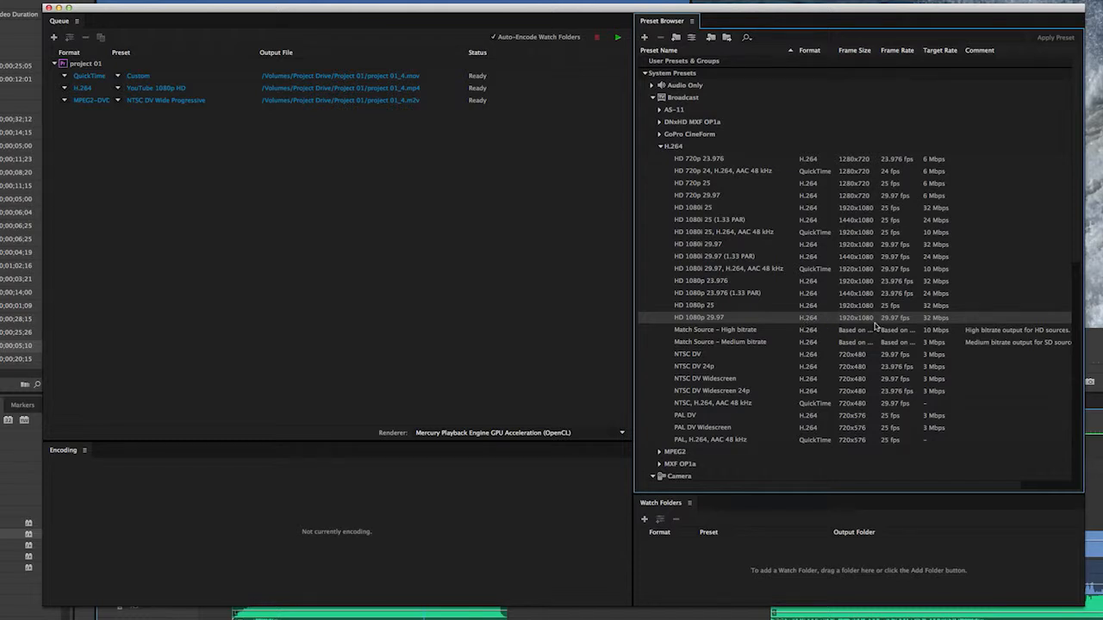
mouse_move(858, 322)
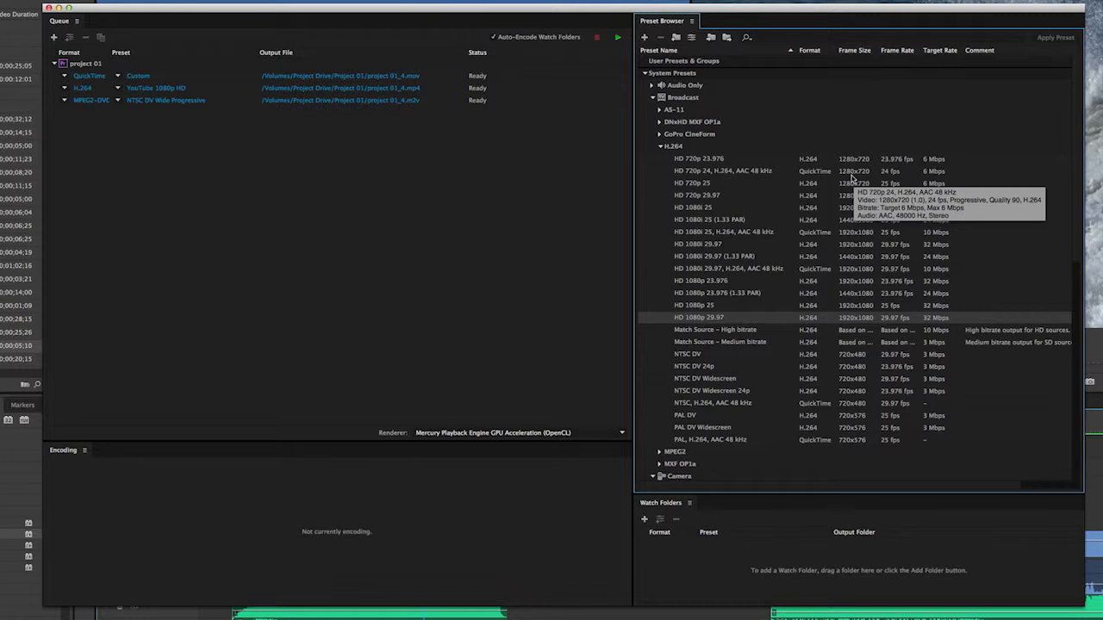
left_click(734, 200)
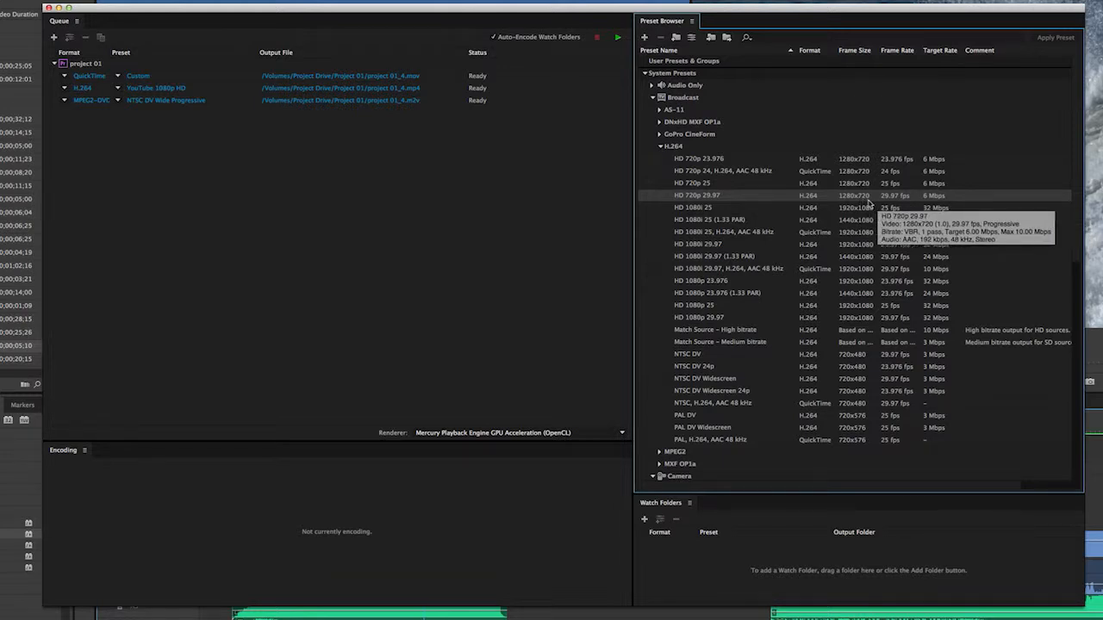
left_click(513, 80)
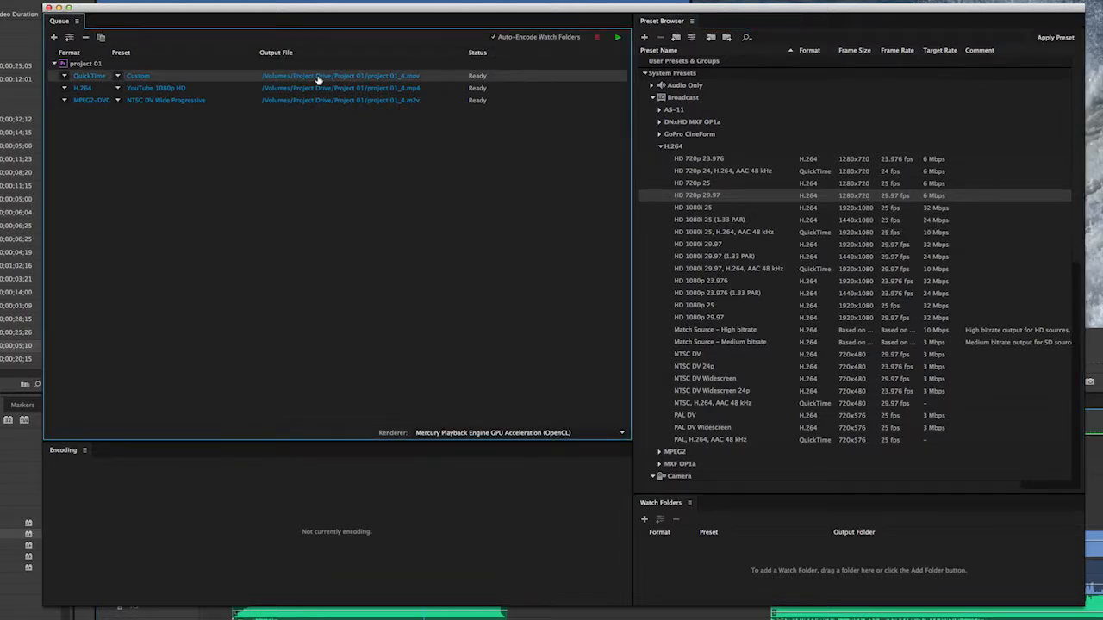
left_click(502, 91)
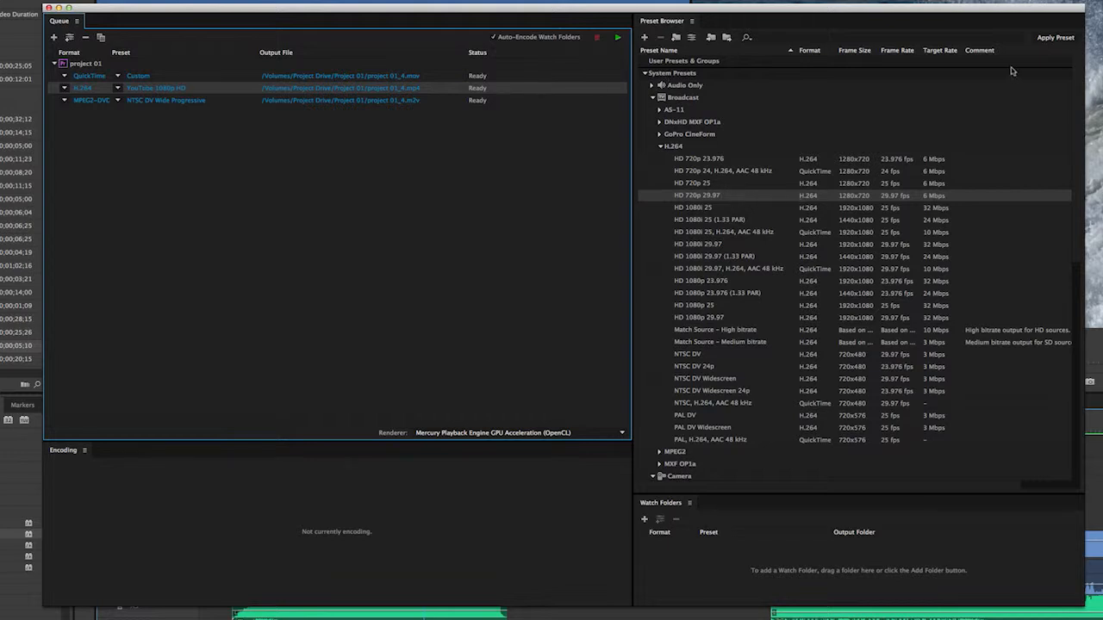
left_click(1058, 38)
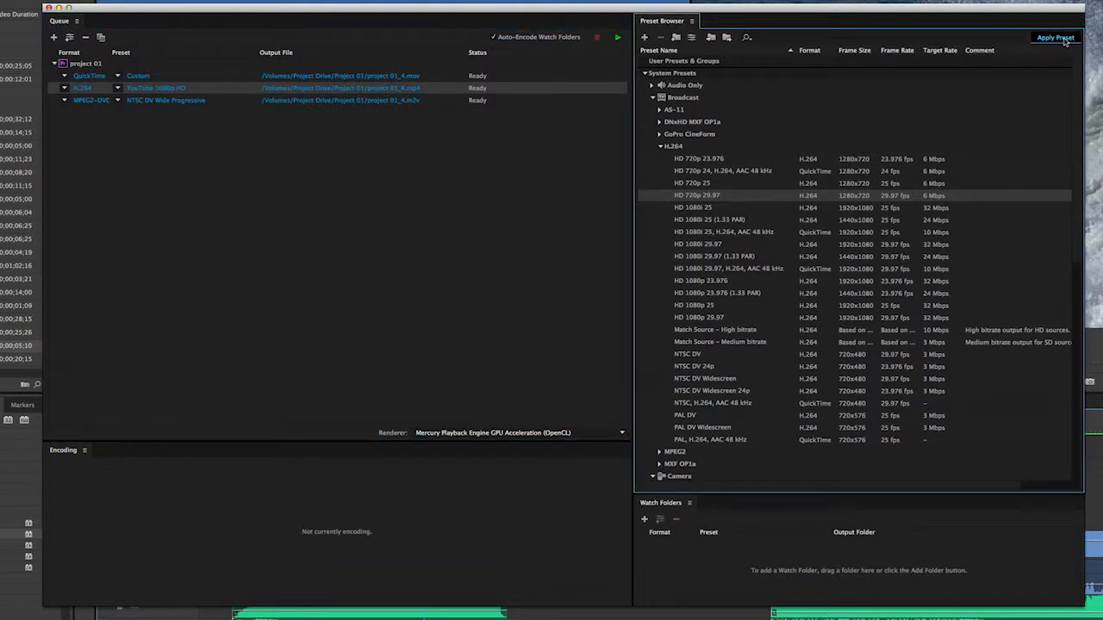
left_click(1058, 39)
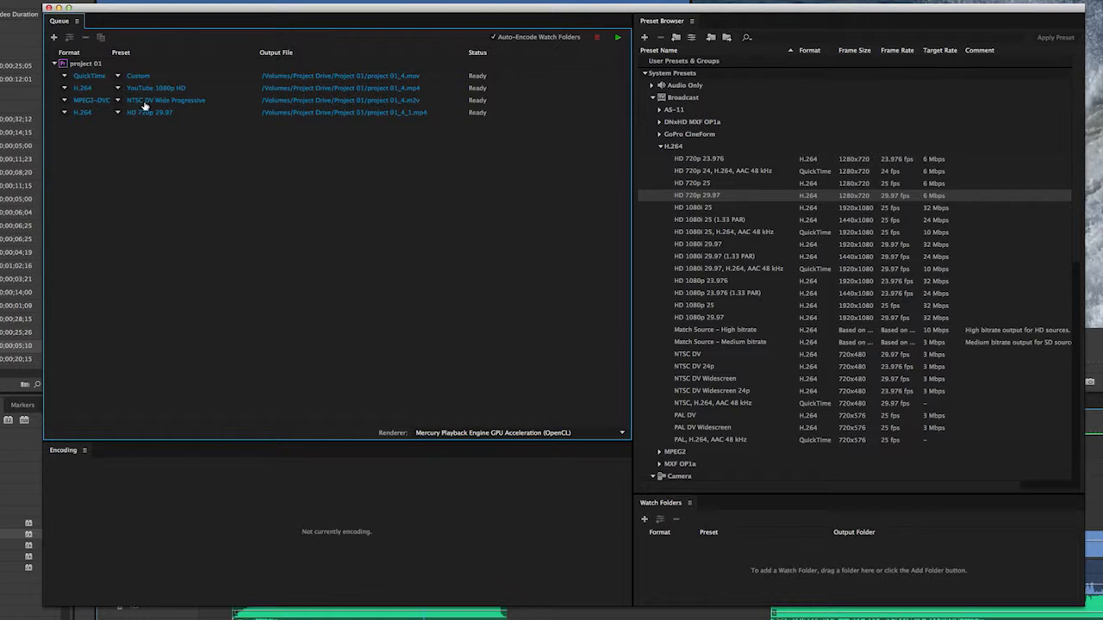
In the queued MPEG2-DVD output's export settings, set the video quality to 80 and check the bitrate encoding options.
mouse_move(168, 104)
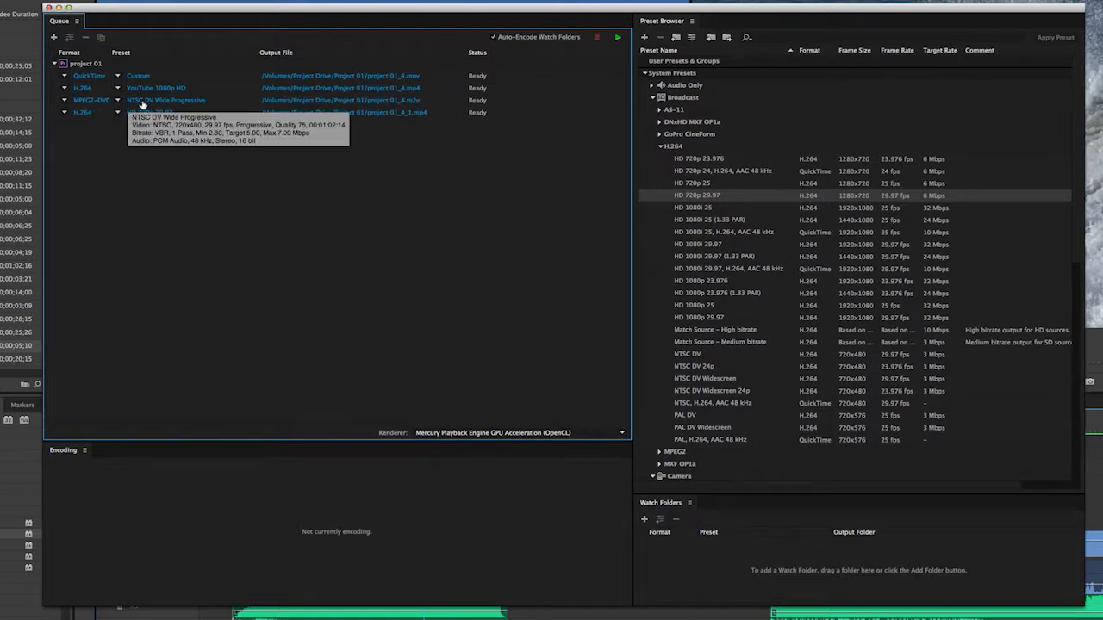
left_click(93, 101)
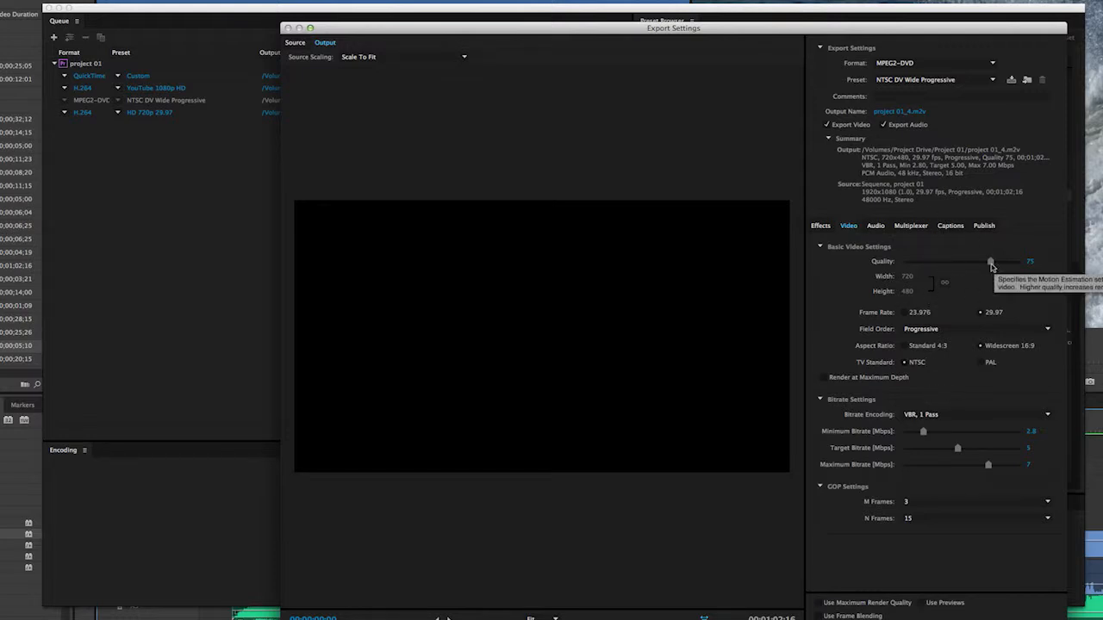
left_click_drag(990, 261, 996, 261)
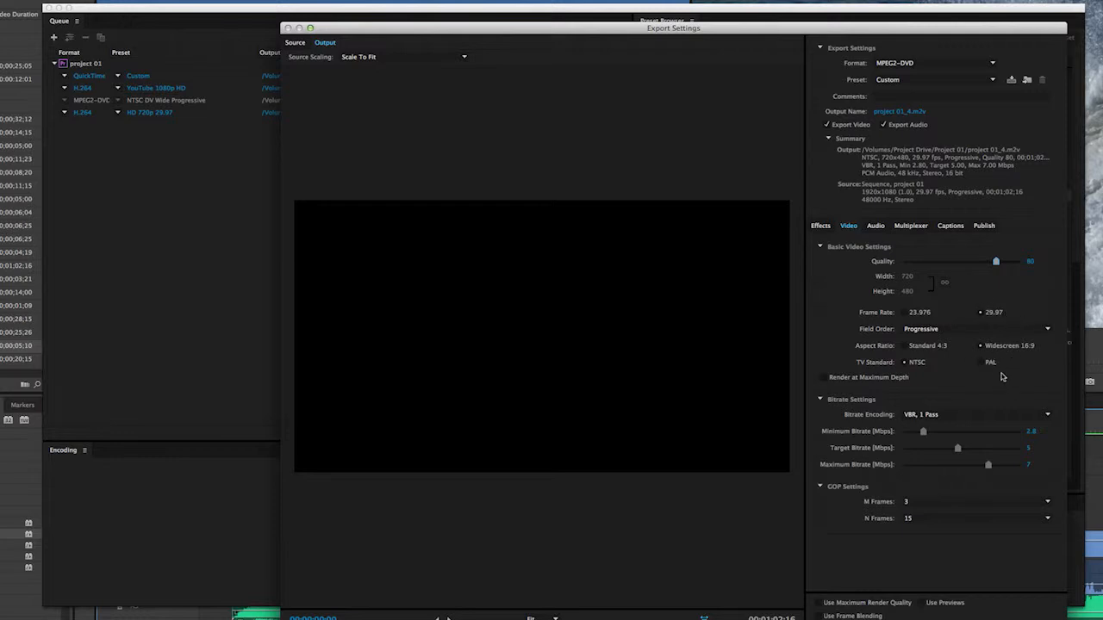
left_click(937, 421)
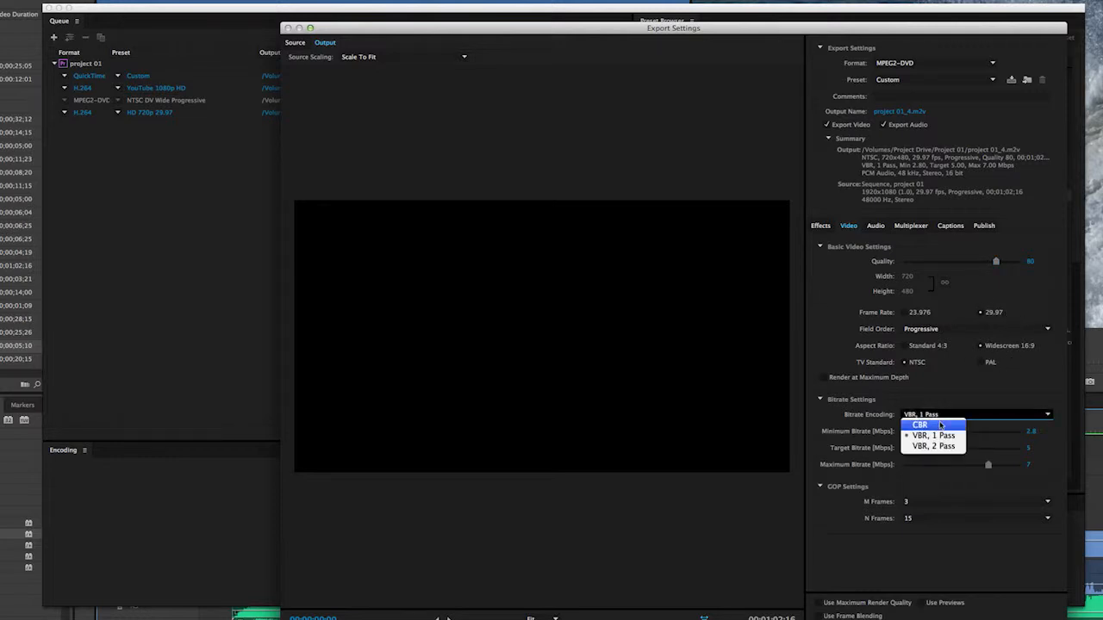
left_click(930, 426)
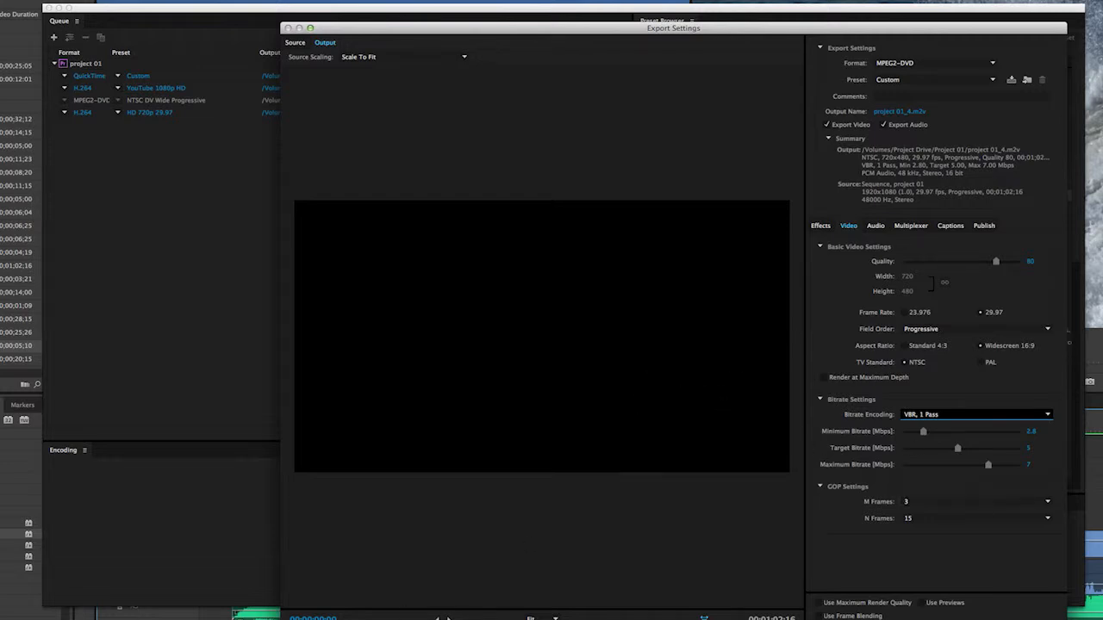
Preview the DVD output at 00;00;03;00 and set its source scaling to Scale To Fill.
left_click_drag(296, 619, 339, 619)
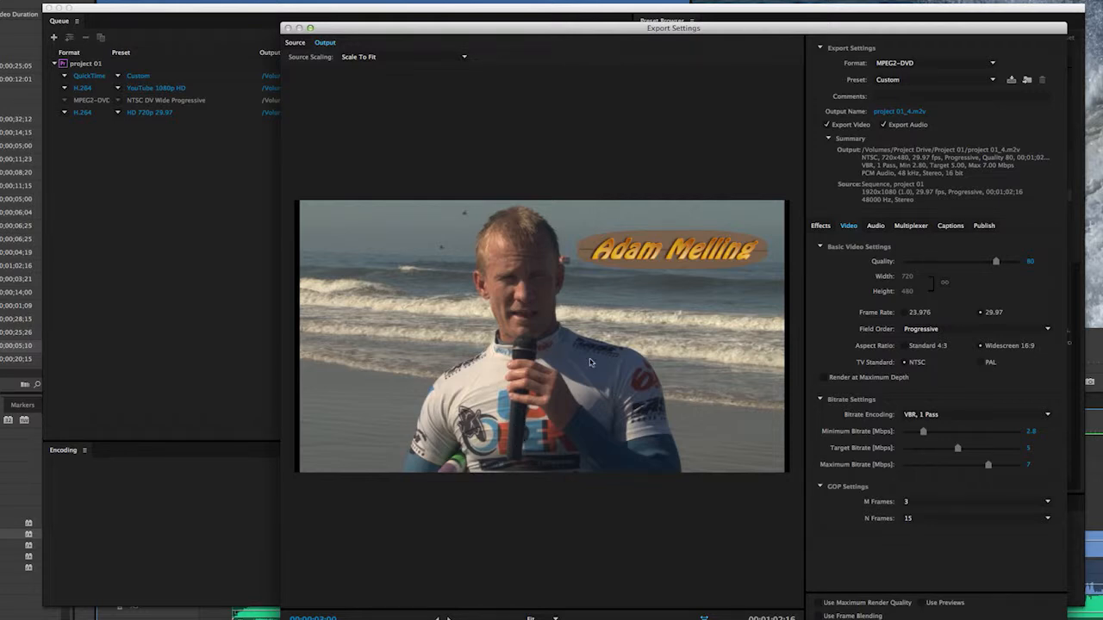
left_click(452, 60)
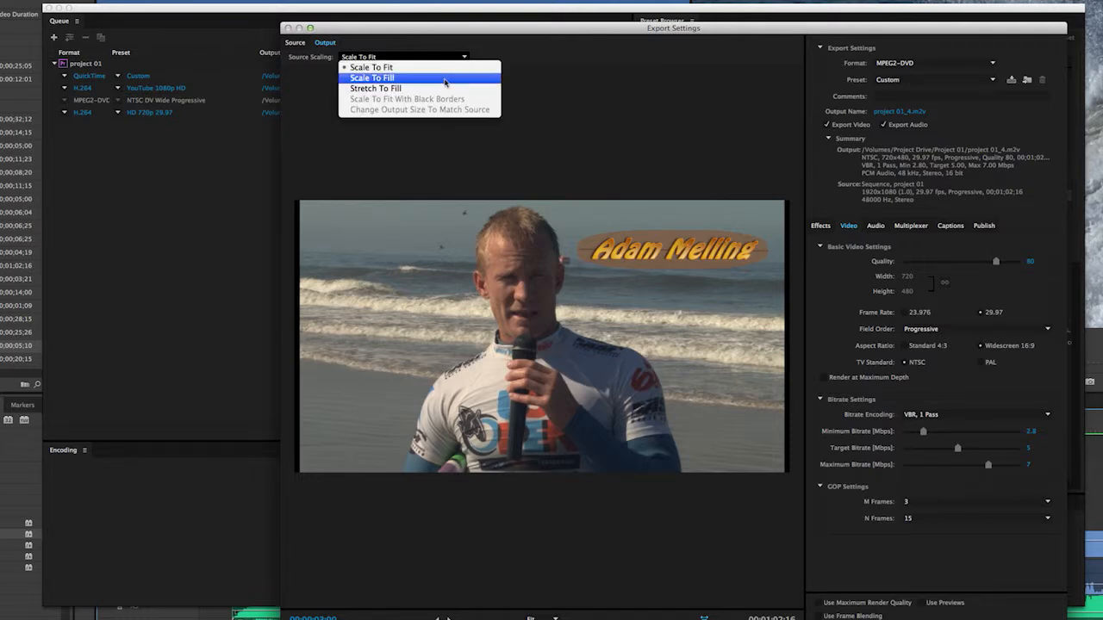
left_click(445, 78)
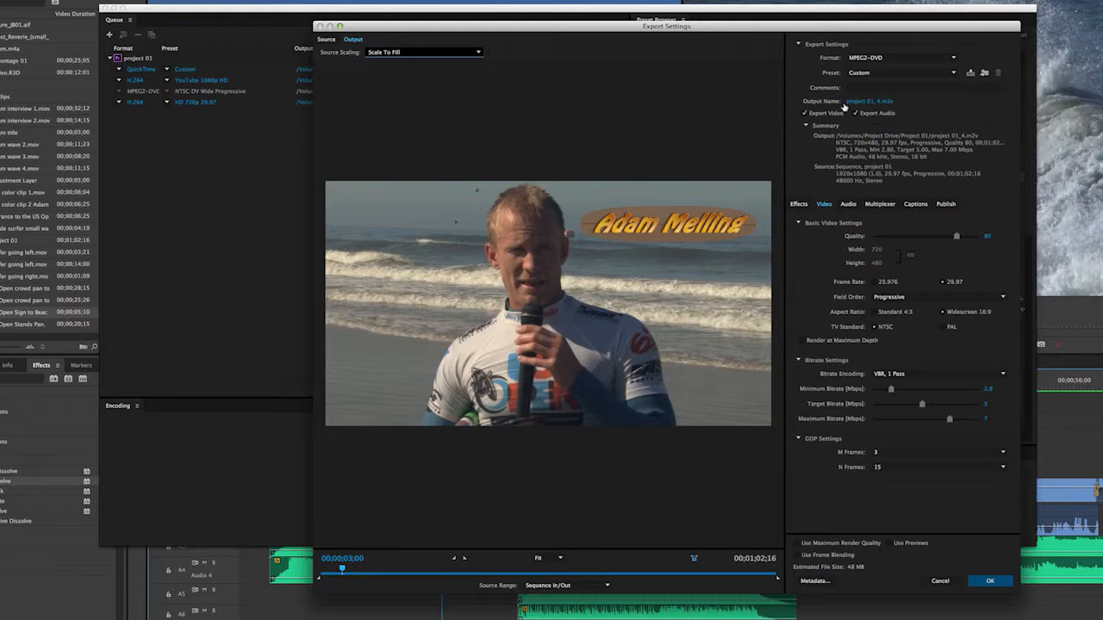
Save the MPEG2-DVD output as project 01_4.m2v in the Project 01 folder and accept its export settings.
left_click(879, 103)
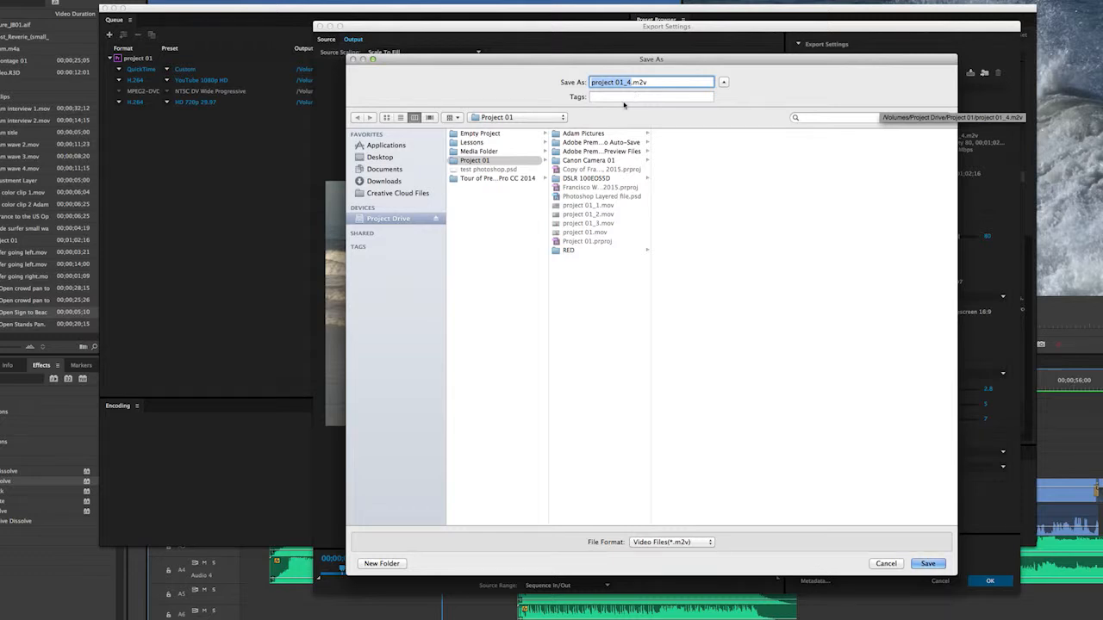
left_click(927, 563)
left_click(992, 582)
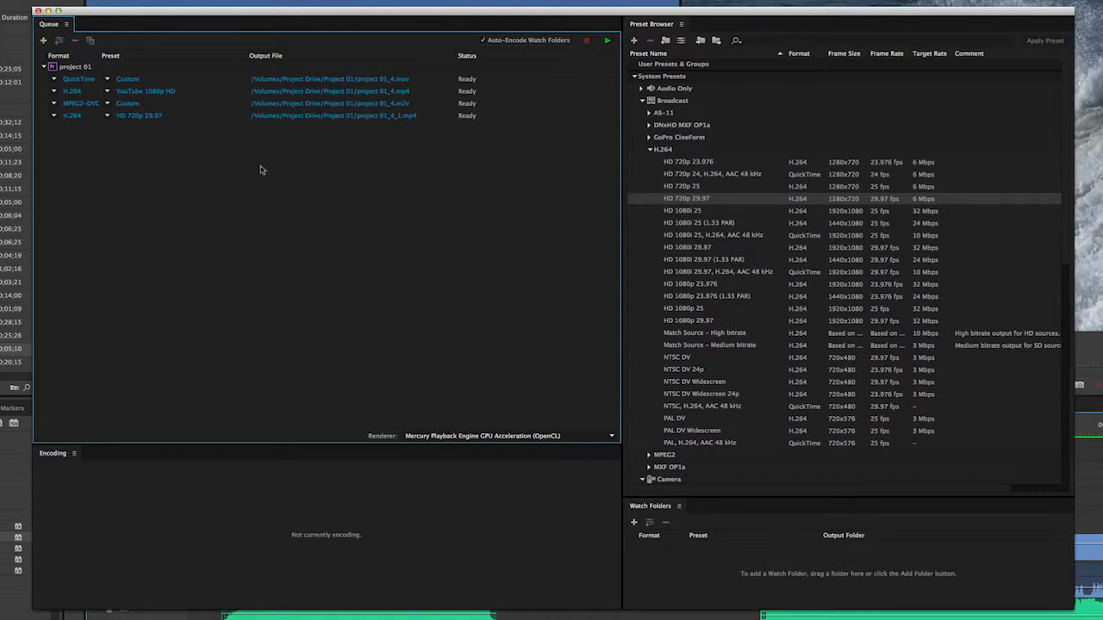
Start encoding the queued project 01 outputs, and stop the queue without finishing the current files.
left_click(608, 43)
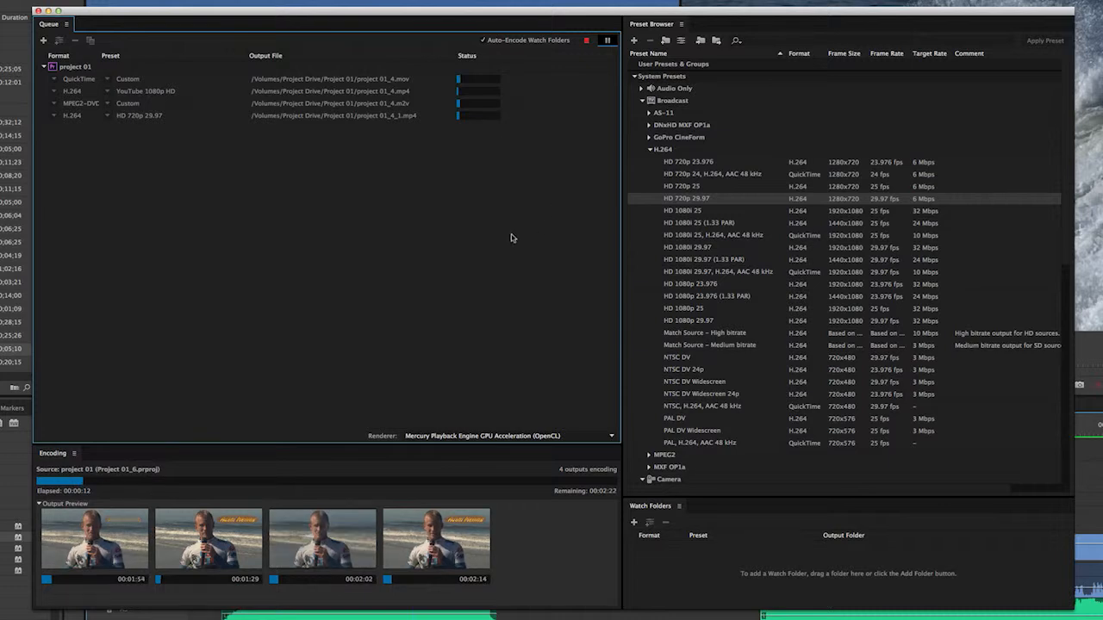
left_click(586, 40)
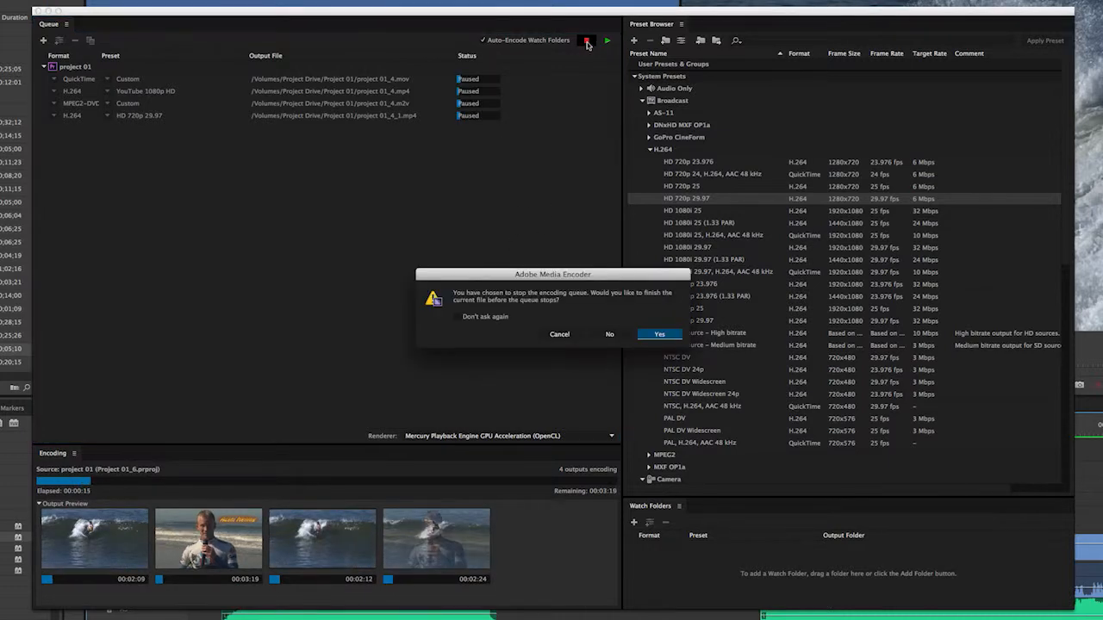
left_click(608, 336)
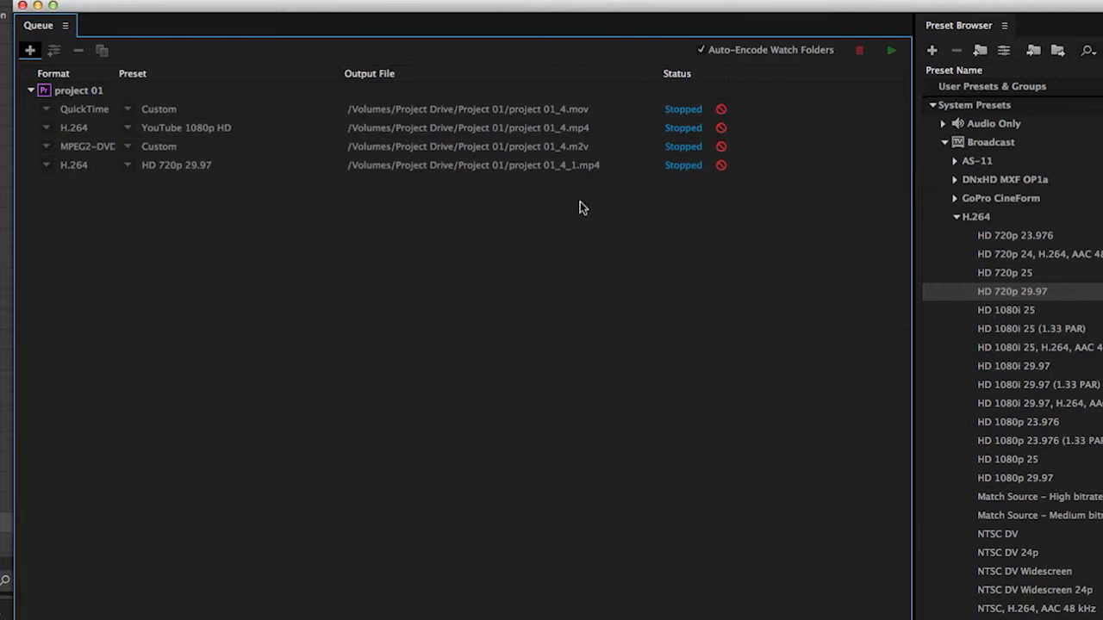
Reset the status of the stopped QuickTime, YouTube 1080p HD, MPEG2-DVD and HD 720p 29.97 outputs in the queue.
right_click(686, 114)
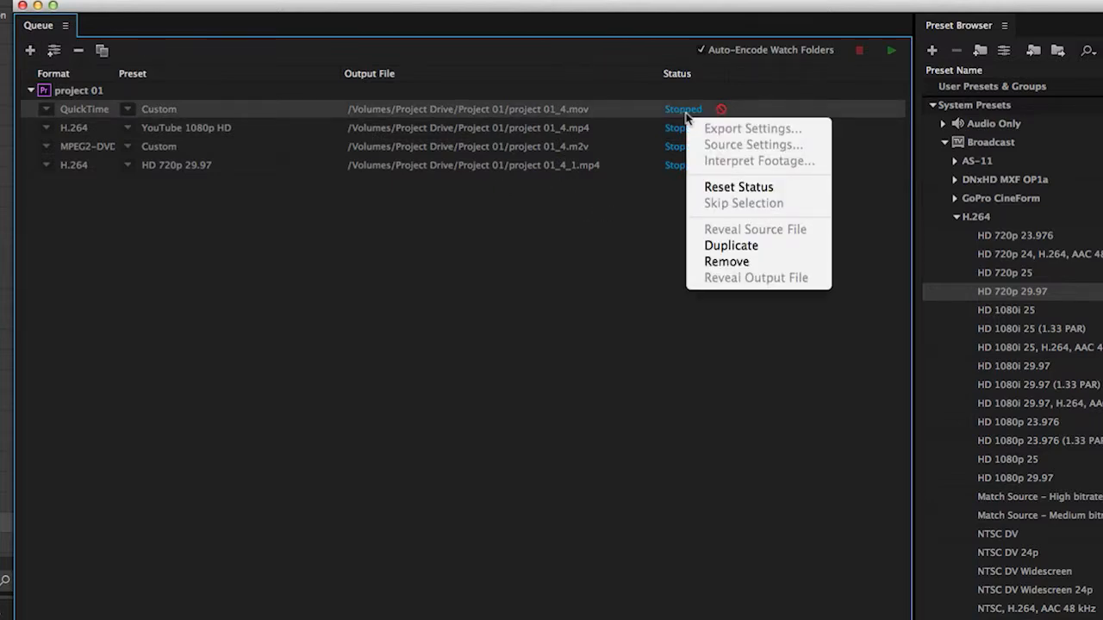
left_click(787, 188)
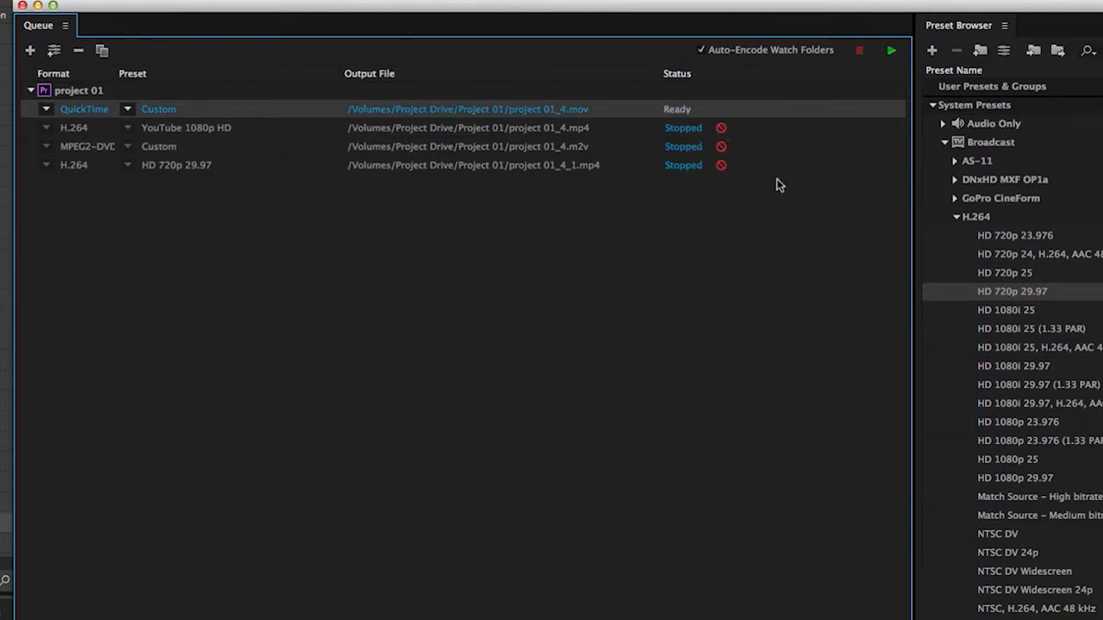
right_click(685, 136)
left_click(734, 212)
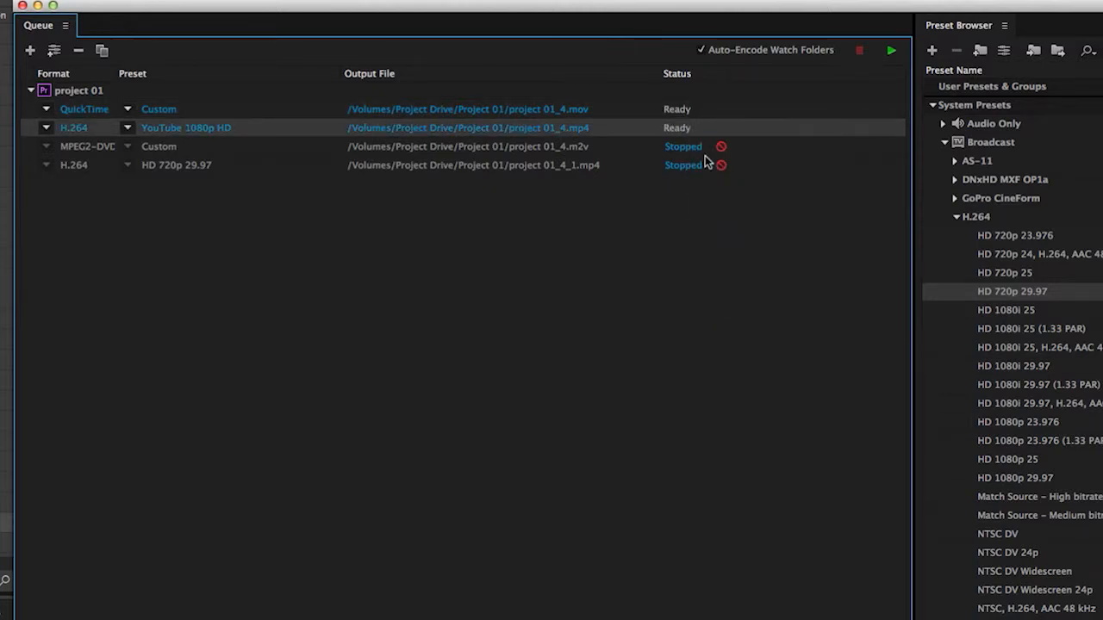
right_click(684, 147)
left_click(725, 219)
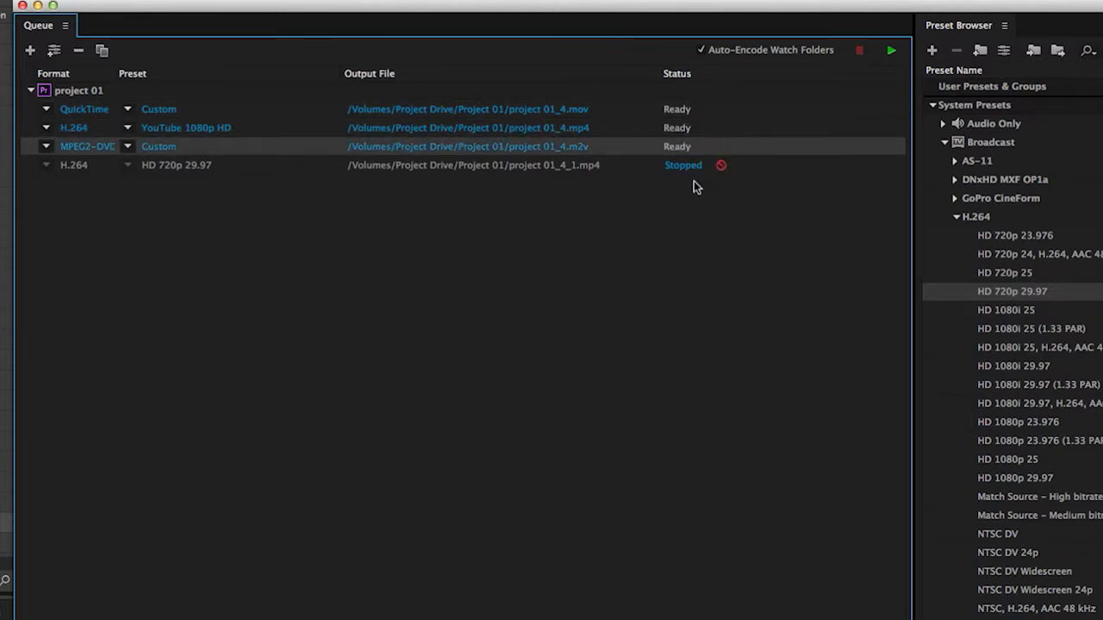
right_click(684, 165)
left_click(731, 240)
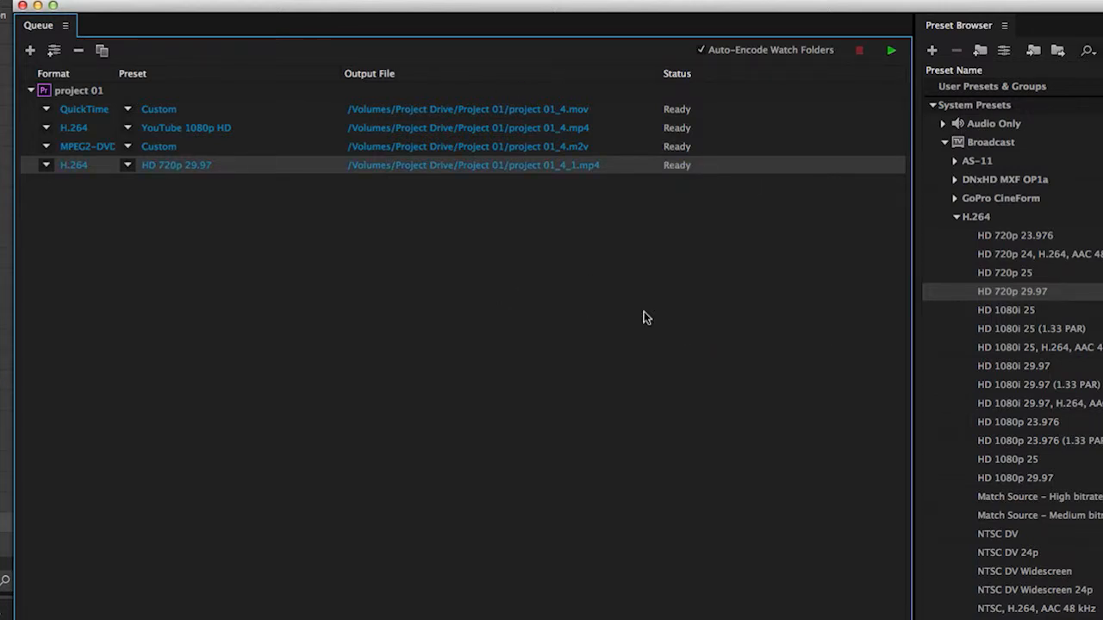
Restart encoding of the four project 01 outputs in the queue.
left_click(644, 229)
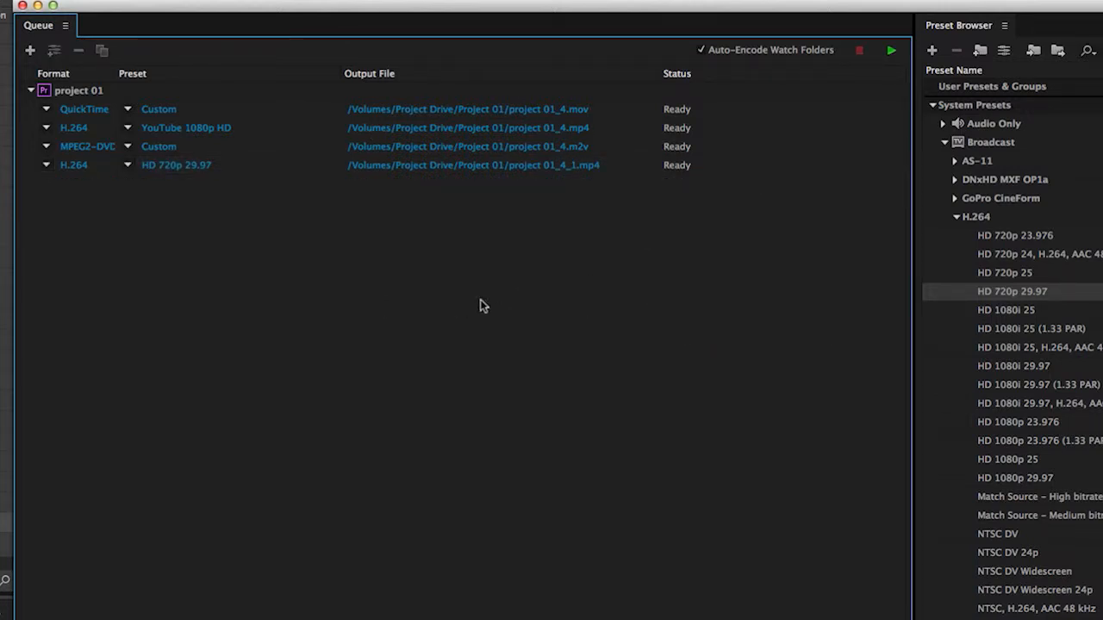
left_click(715, 173)
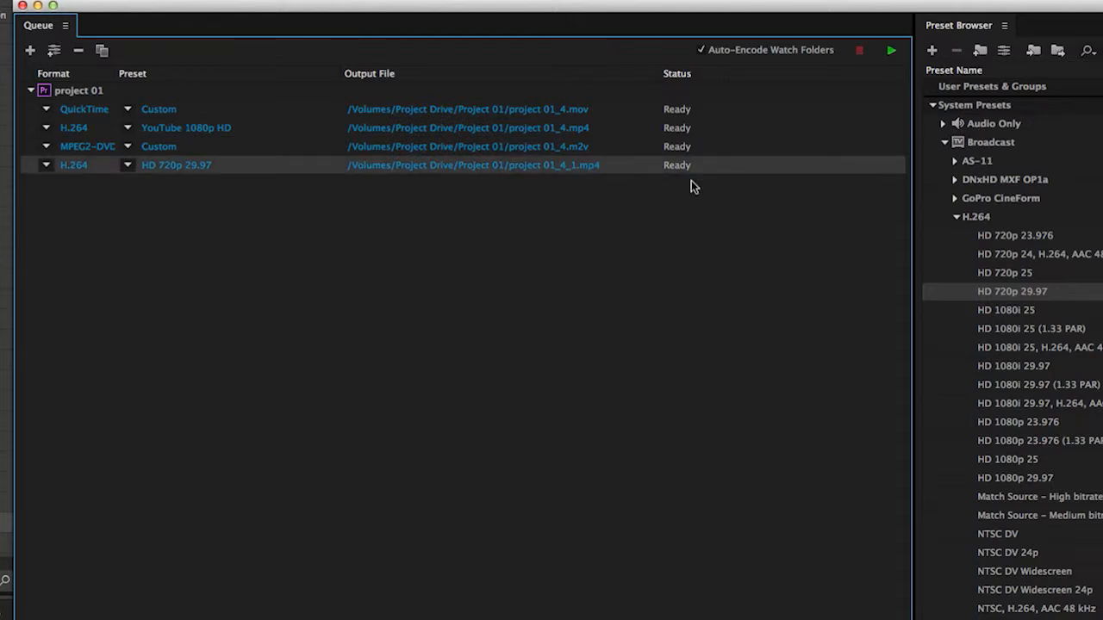
left_click(892, 52)
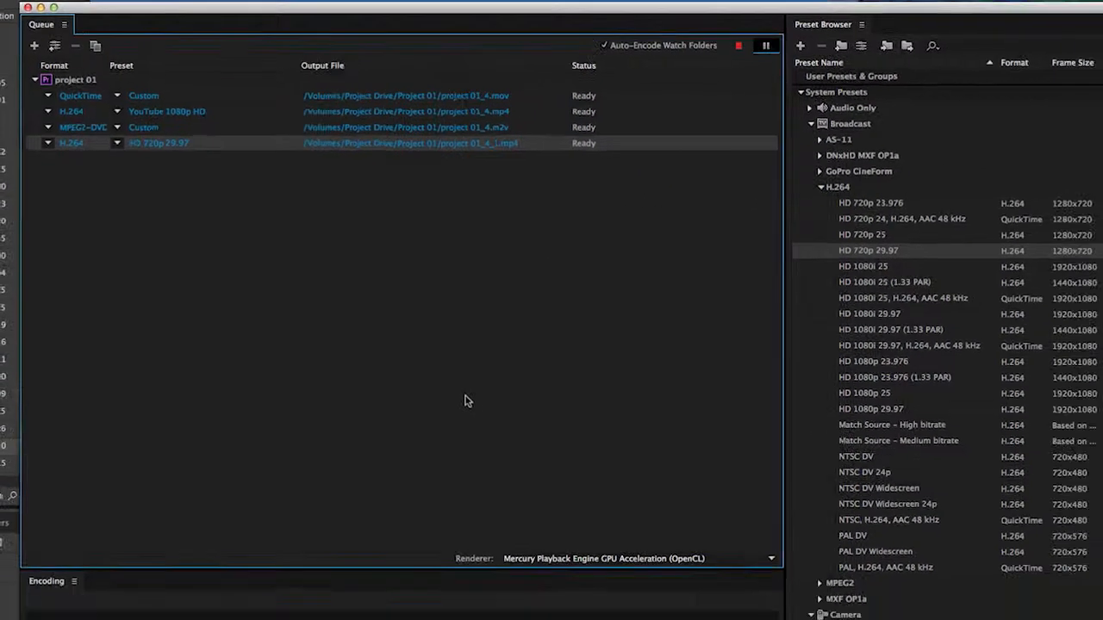